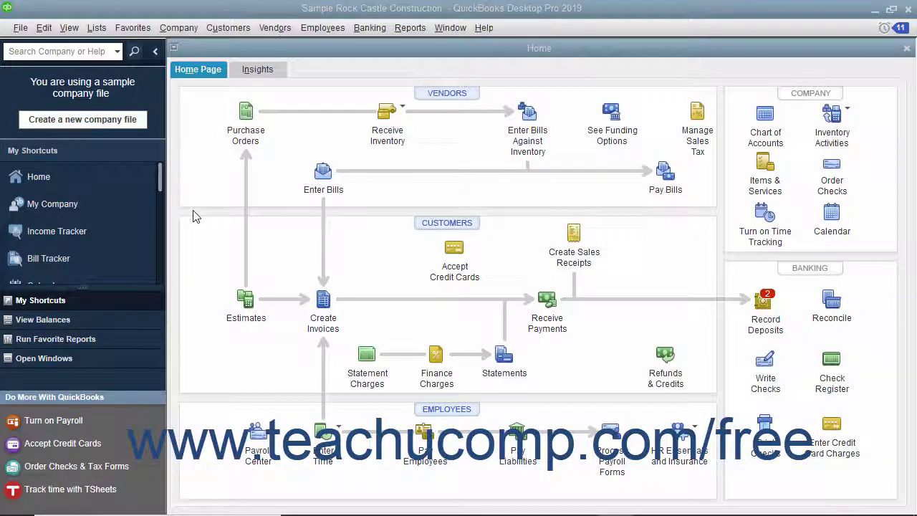
Step: Switch the Rock Castle Construction Home window to the Insights dashboard
left_click(512, 53)
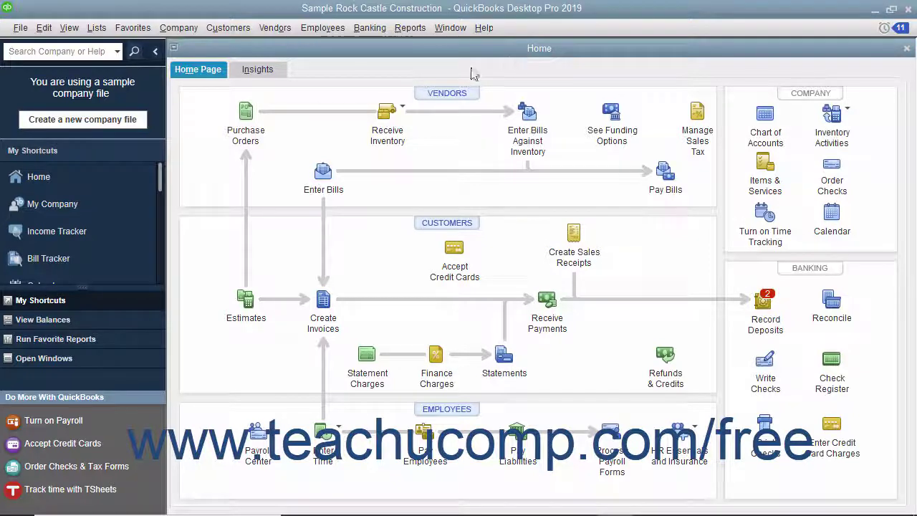
left_click(245, 75)
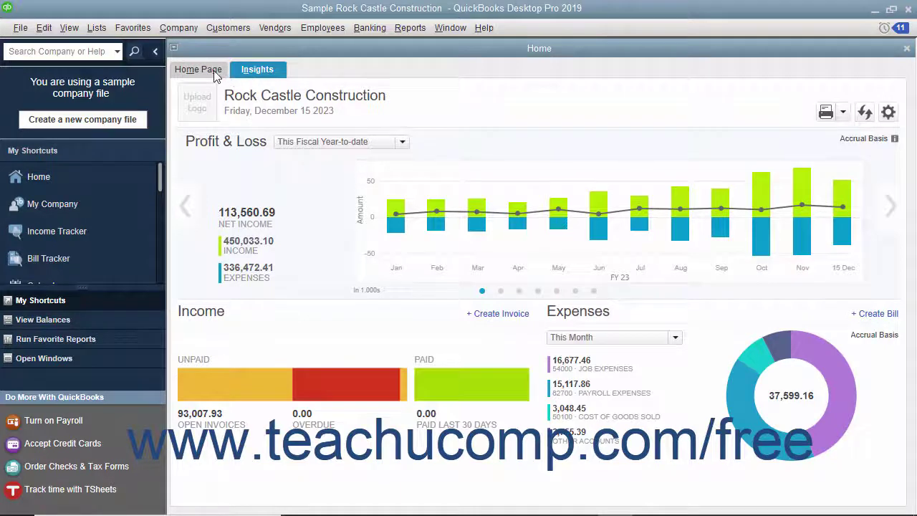
Step: Return the Home window to the Home Page workflow chart
left_click(214, 72)
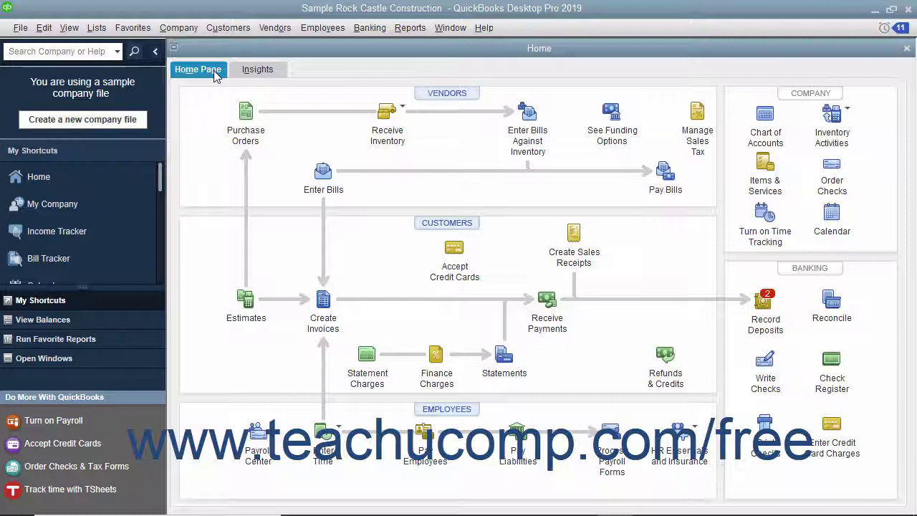
Step: Close the Home window and reopen it via Company > Home Page
left_click(906, 48)
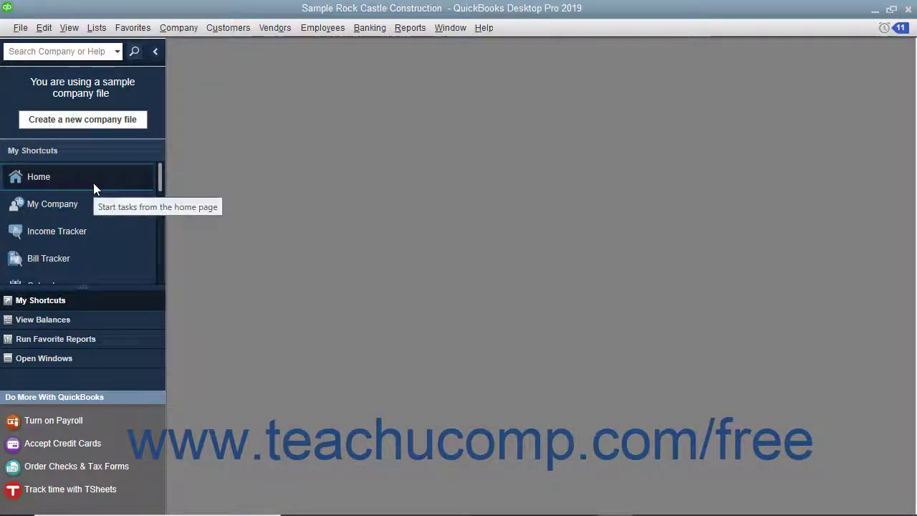
left_click(179, 27)
left_click(191, 50)
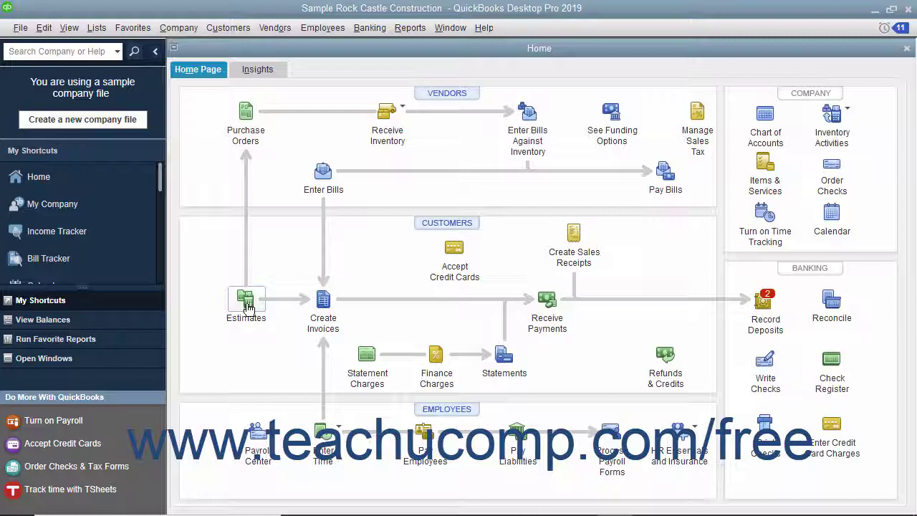
Step: Discard a new invoice, then begin uploading a company logo from the Insights dashboard
left_click(324, 303)
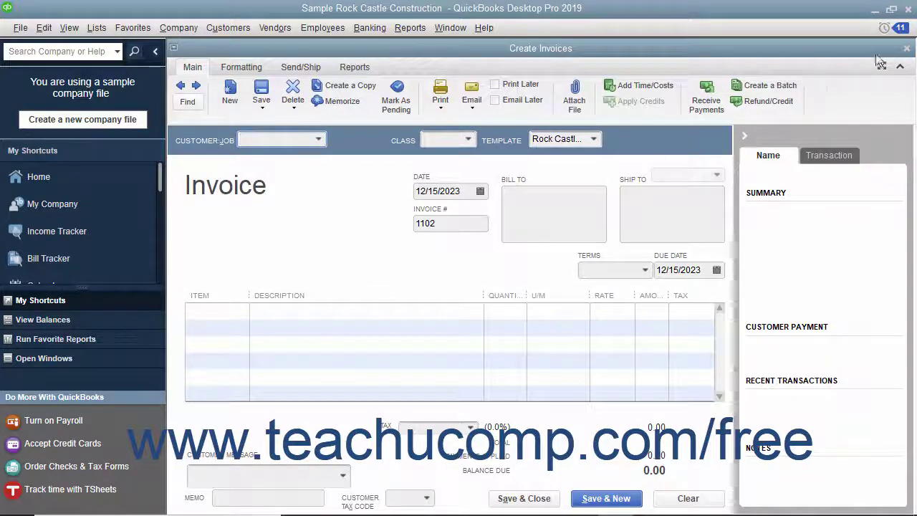
left_click(906, 48)
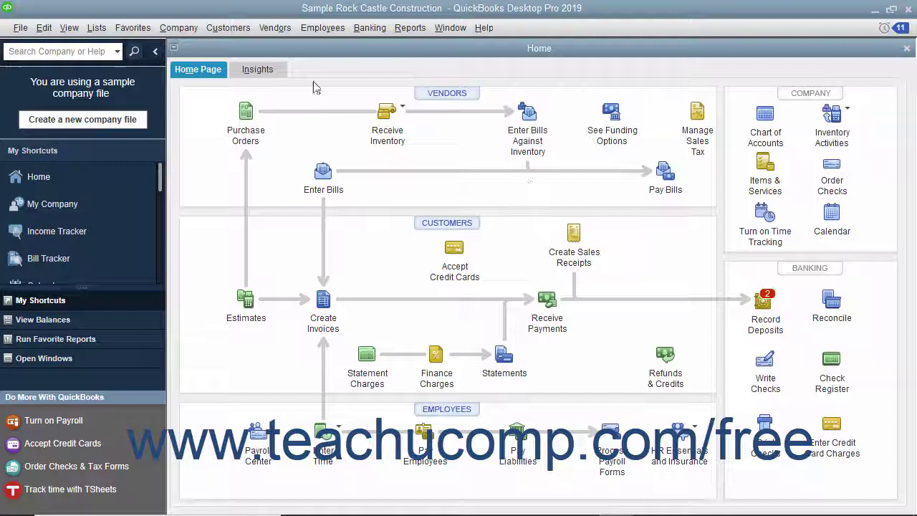
left_click(280, 72)
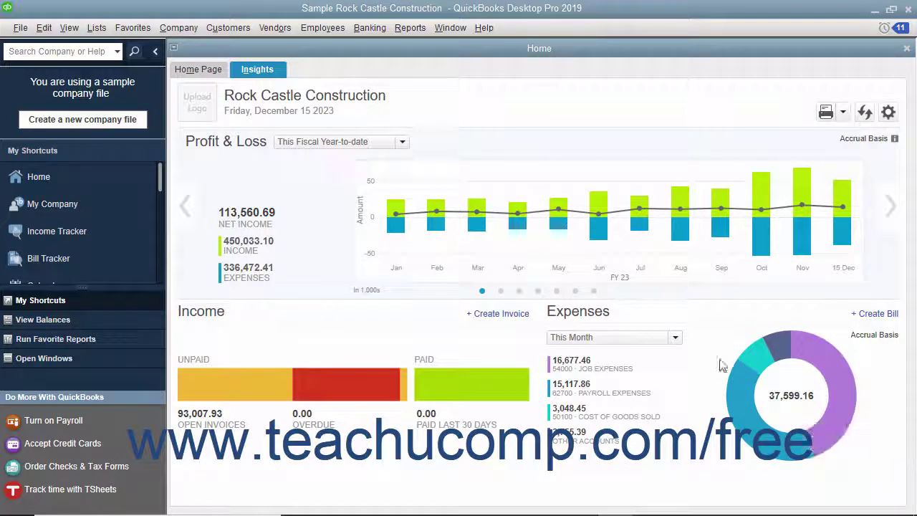
left_click(204, 121)
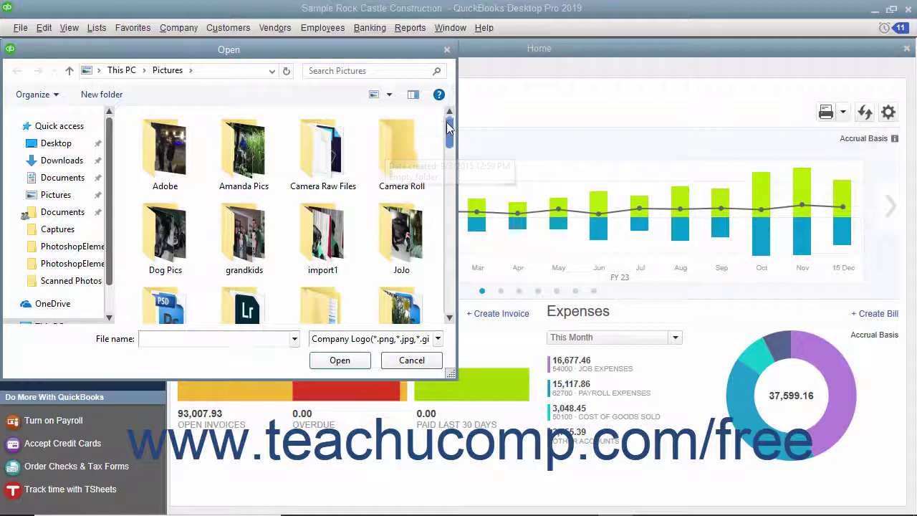
Step: Choose the RCC Logo image as the company logo
left_click_drag(446, 124, 448, 280)
left_click(343, 215)
left_click(341, 360)
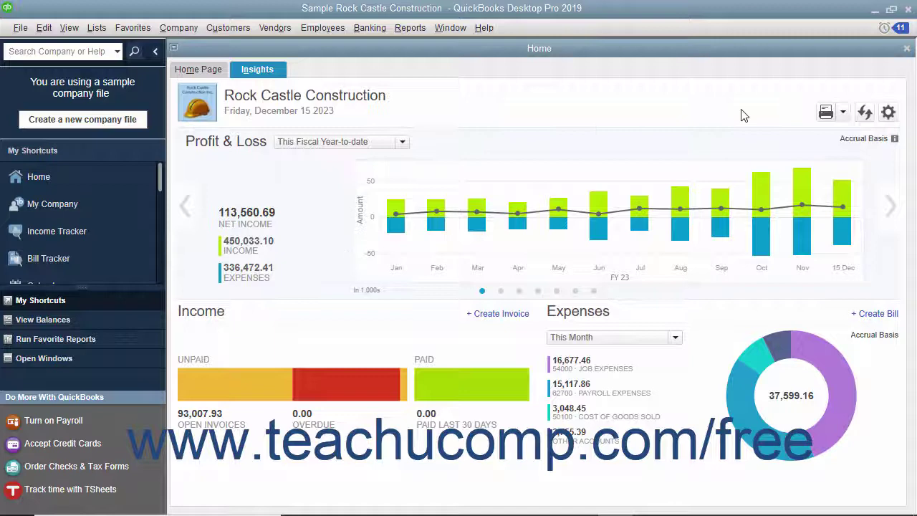
Step: Print-preview the Insights page, zoom in and out, then cancel the Print dialog
left_click(829, 118)
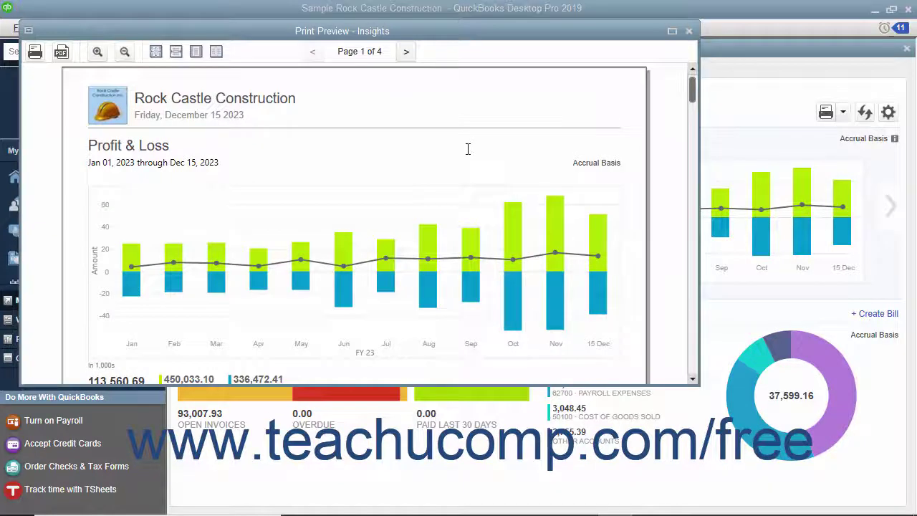
left_click(98, 51)
left_click(124, 52)
left_click(35, 53)
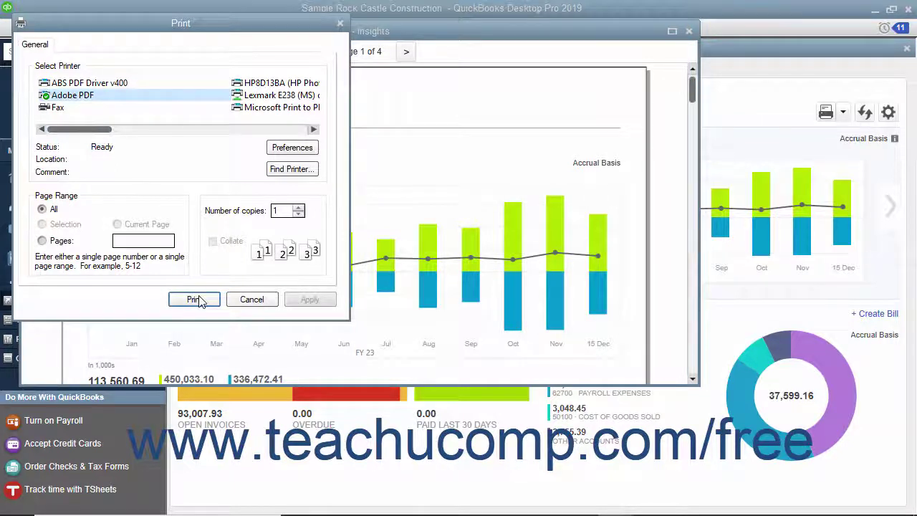
left_click(252, 299)
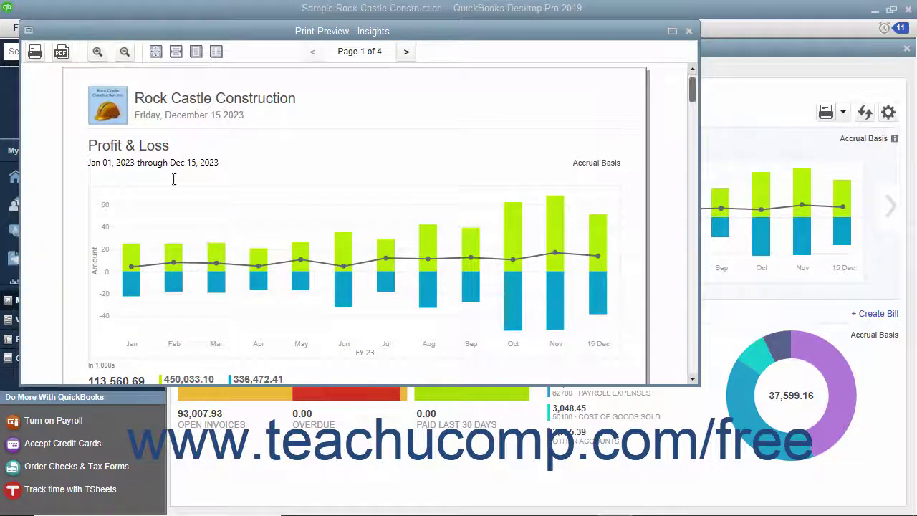
Step: Cancel the Save As PDF of the Insights pages and close the print preview
left_click(63, 62)
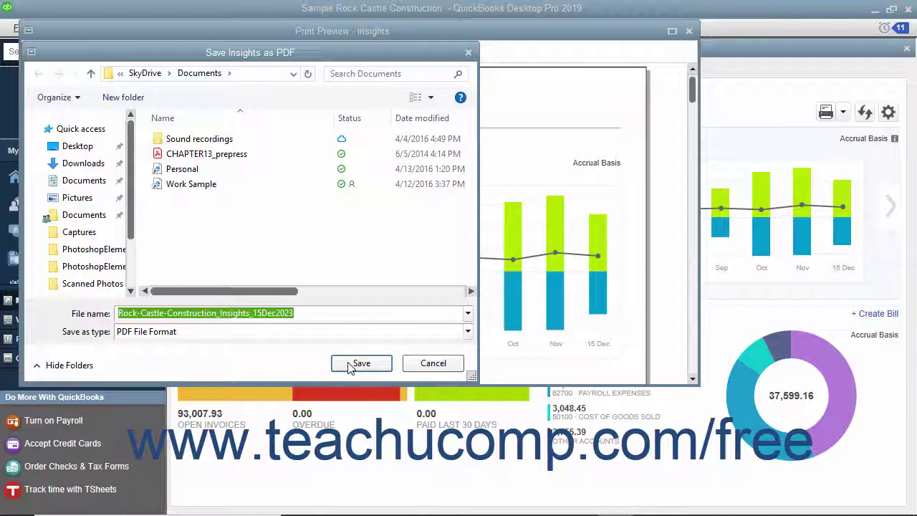
left_click(430, 363)
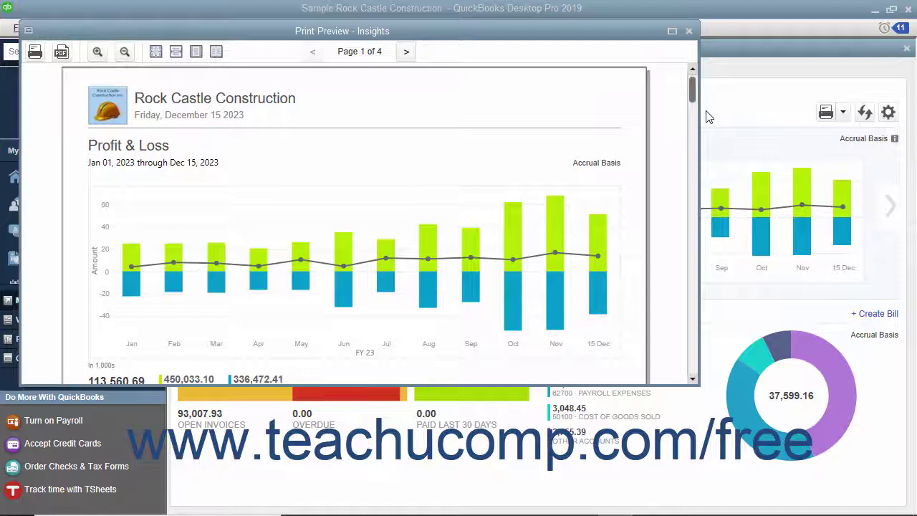
left_click(689, 33)
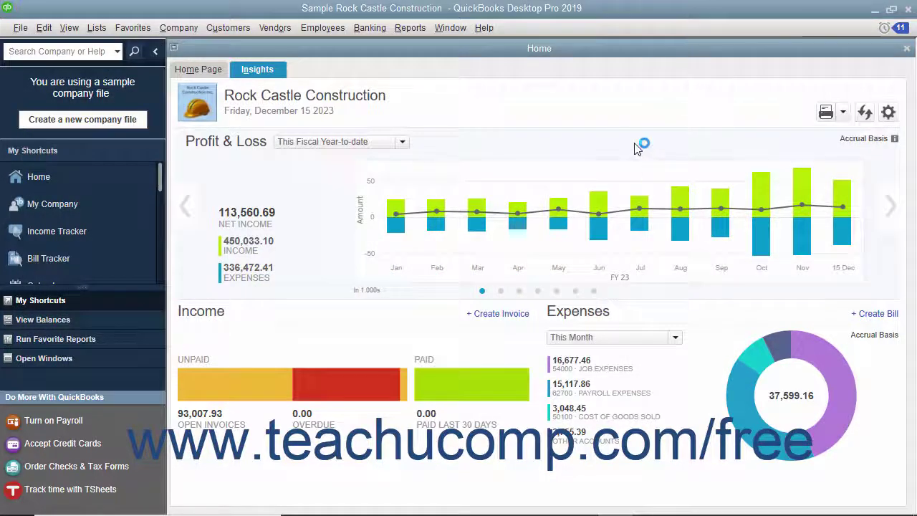
Step: Refresh the Insights charts and show the list of seven selectable dashboard charts
left_click(864, 113)
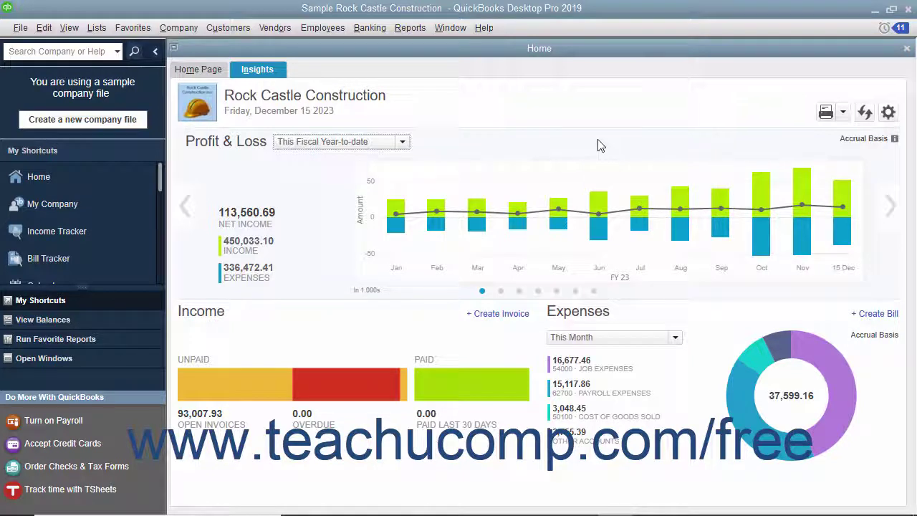
left_click(888, 113)
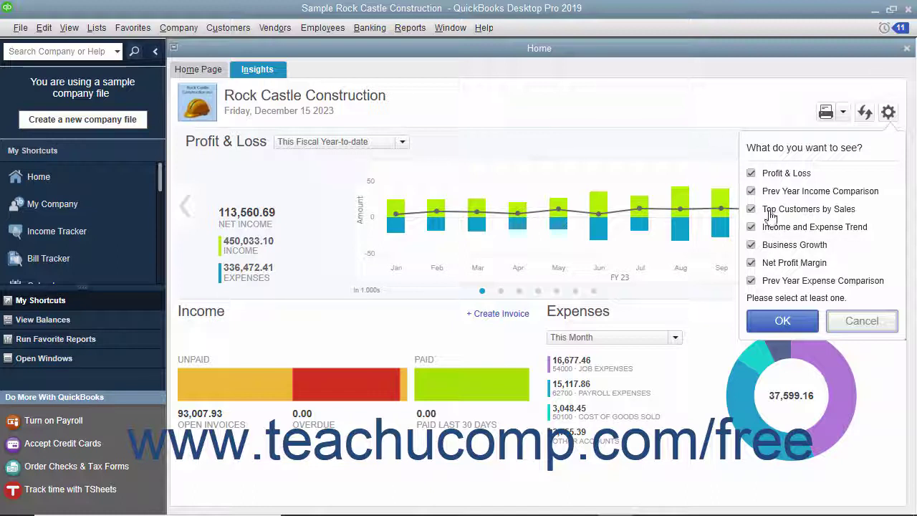
Step: Apply the chart selection with all seven Insights charts kept
left_click(776, 320)
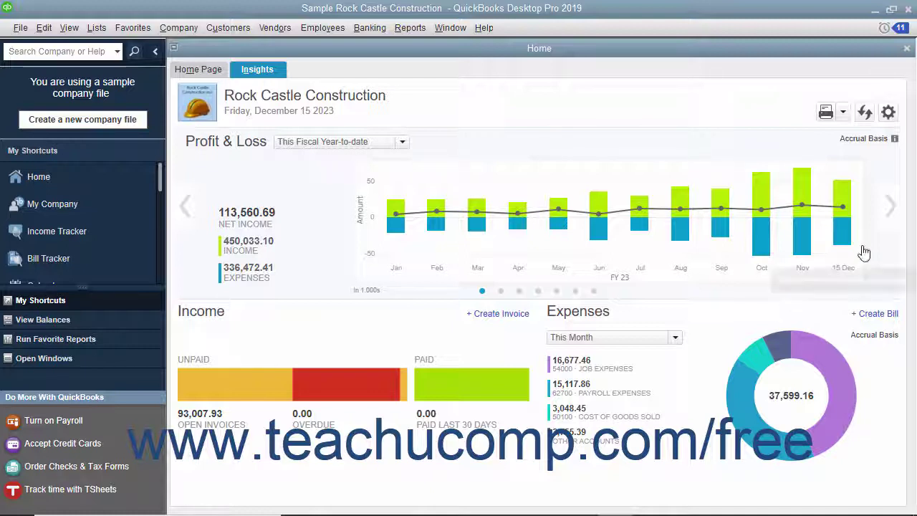
mouse_move(352, 215)
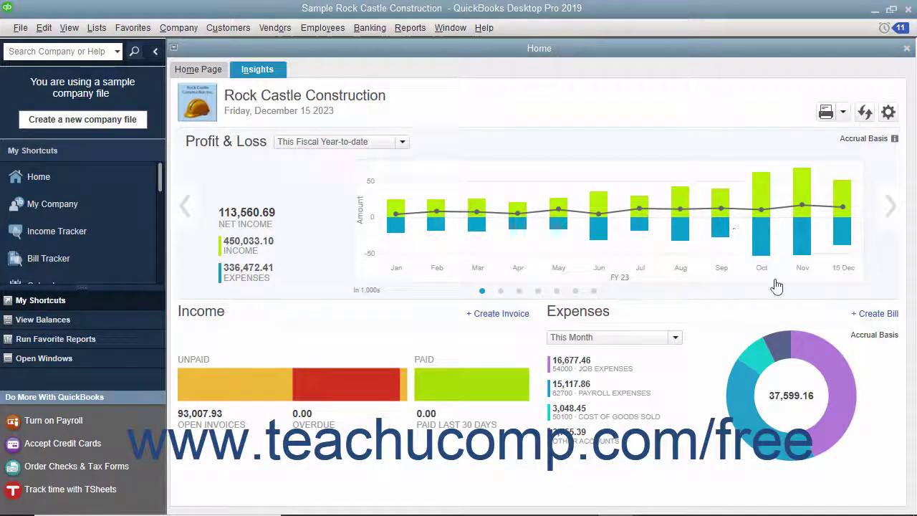
Step: Page the carousel to the Income and Expense Trend chart, leaving This Fiscal Year-to-date
left_click(892, 208)
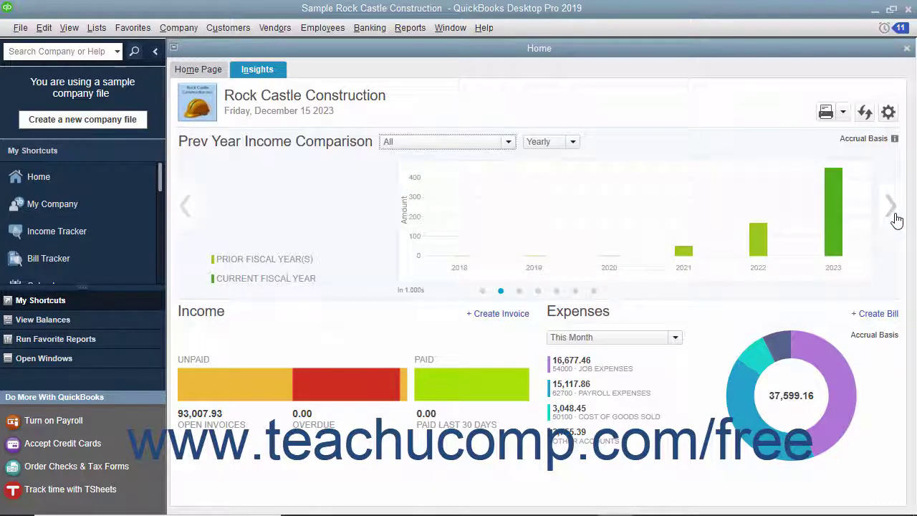
left_click(896, 219)
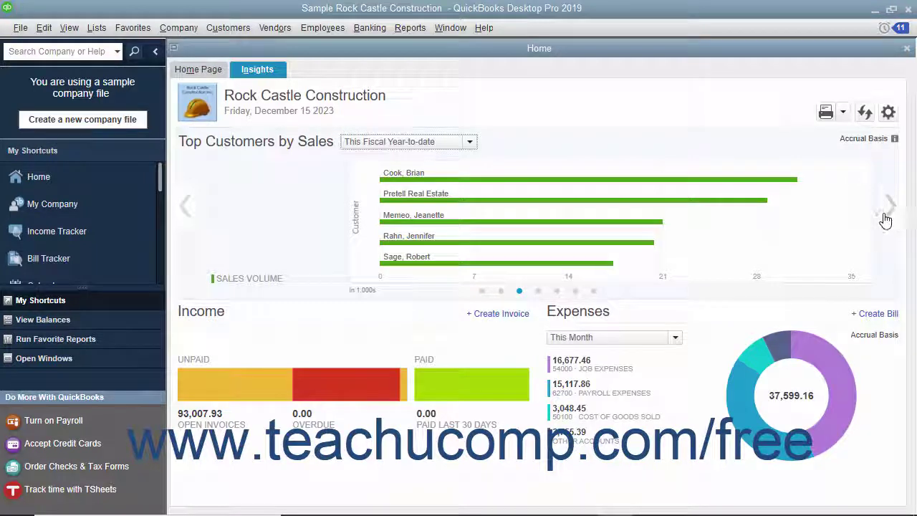
left_click(539, 292)
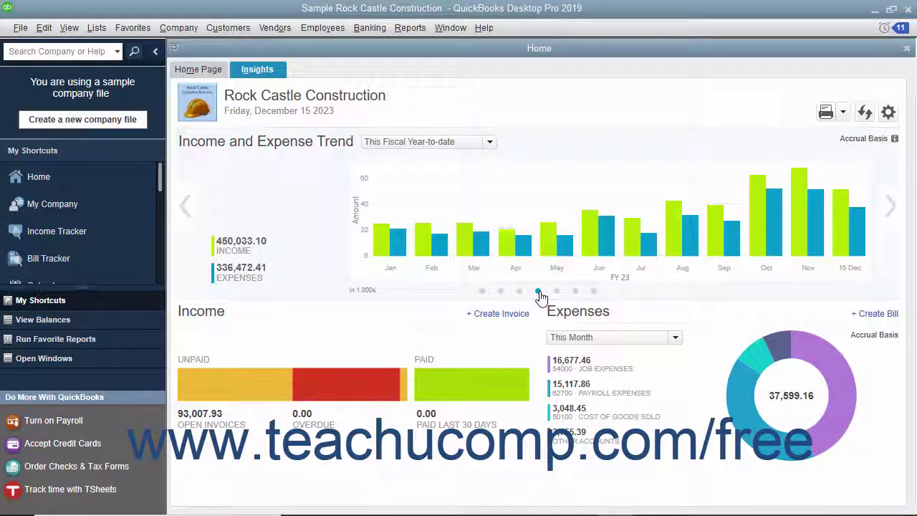
left_click(490, 142)
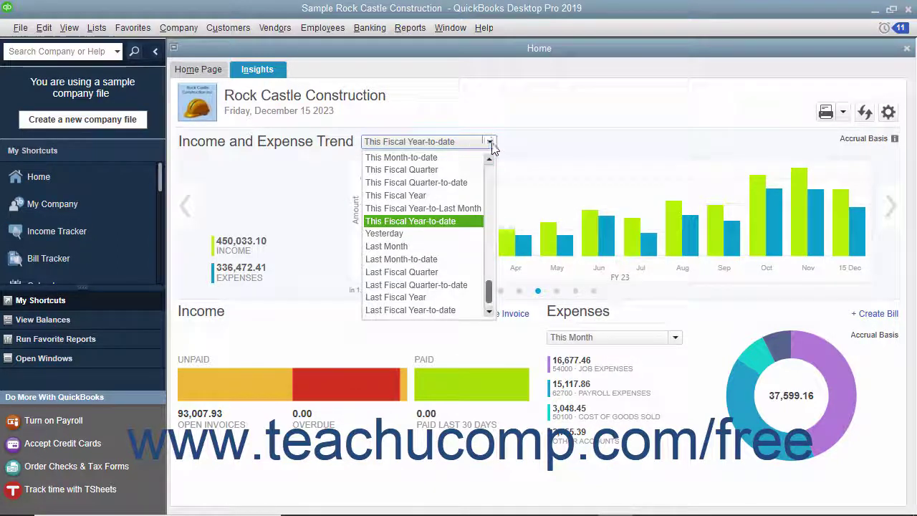
left_click(517, 142)
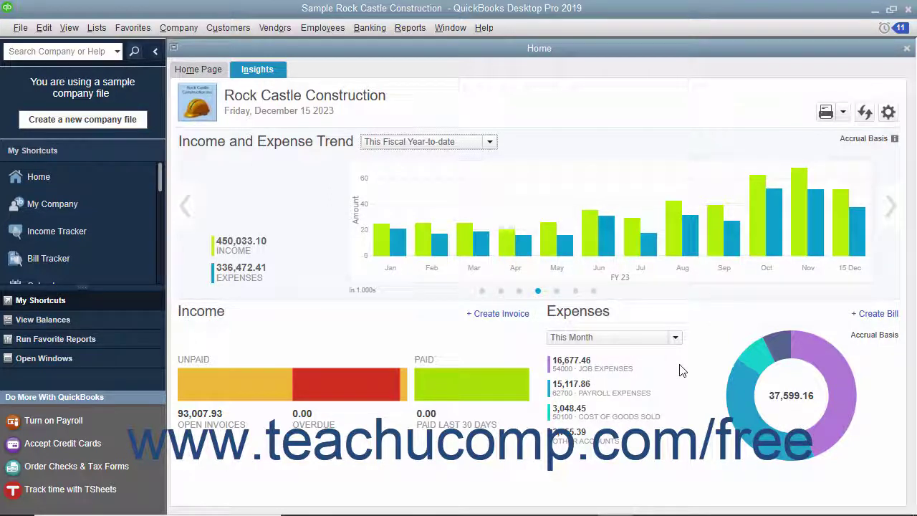
mouse_move(682, 370)
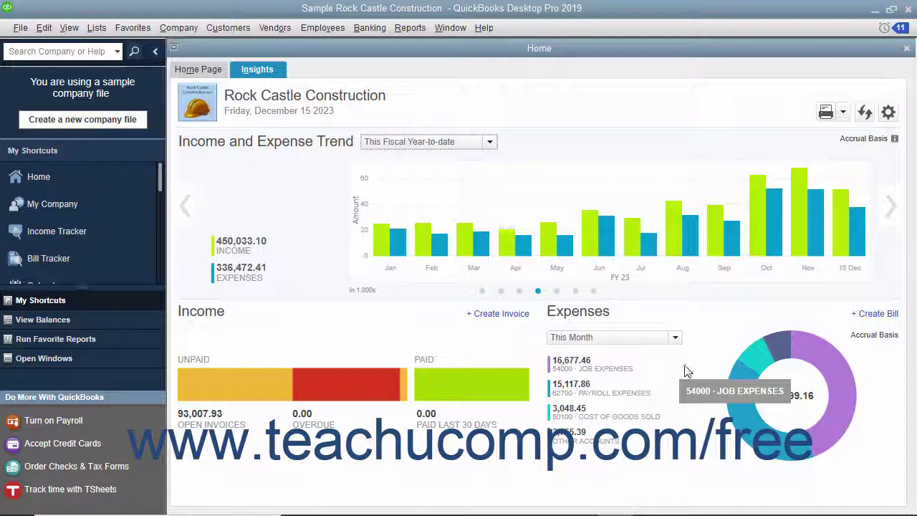
left_click(842, 364)
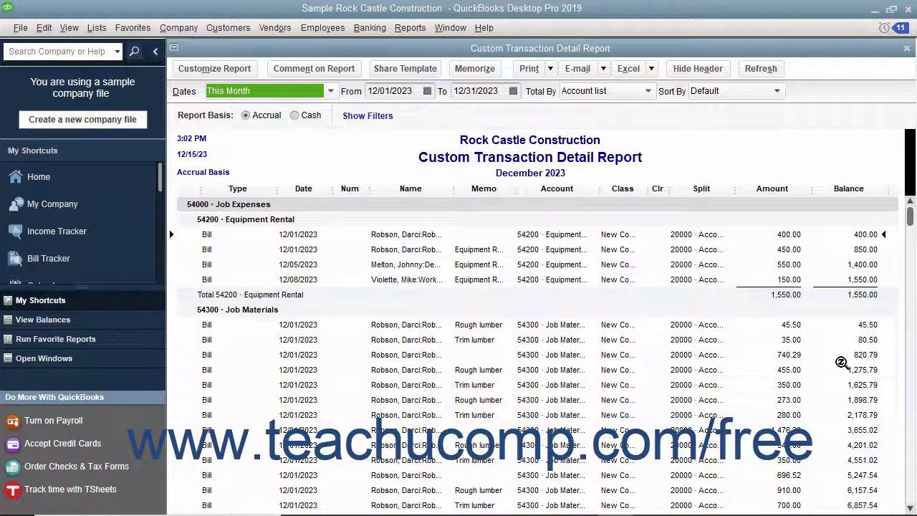
left_click(907, 48)
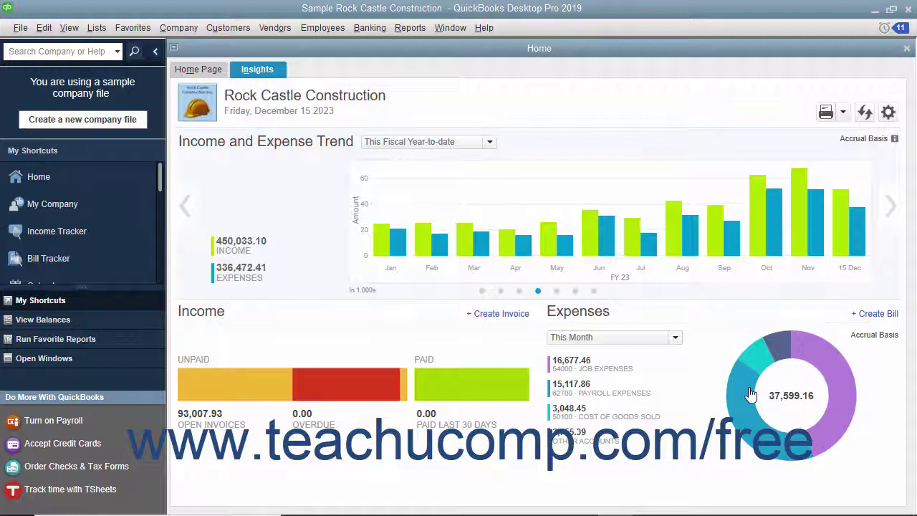
mouse_move(750, 395)
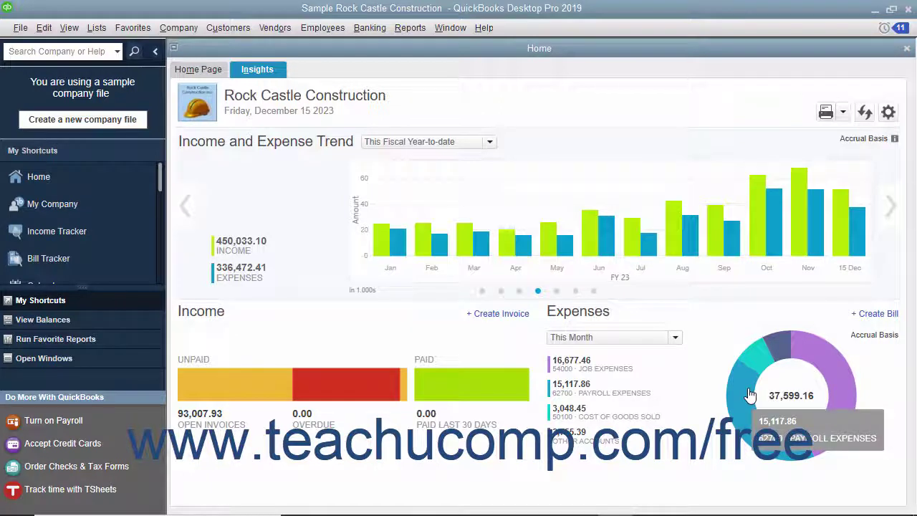
left_click(750, 395)
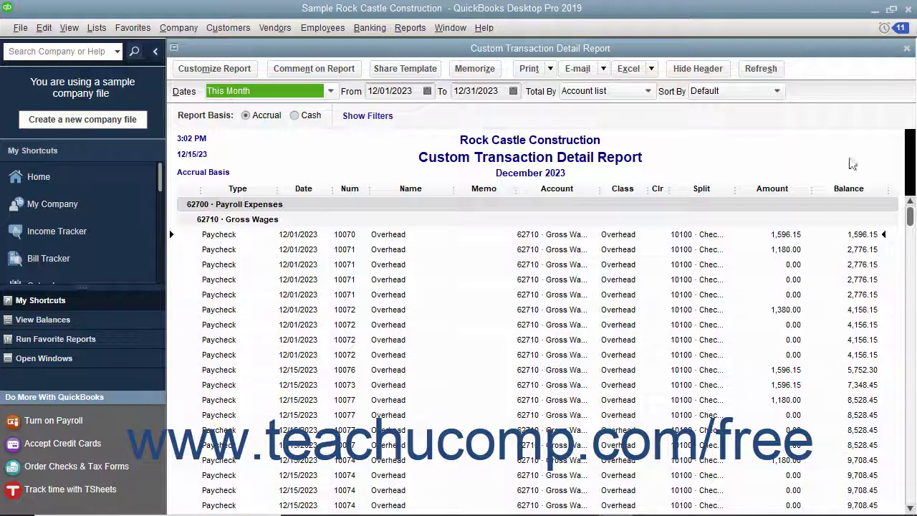
left_click(906, 49)
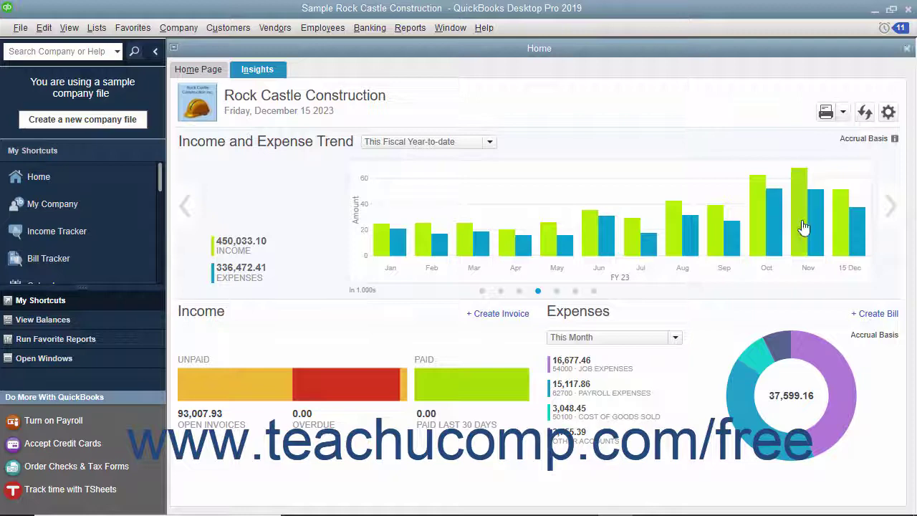
left_click(360, 380)
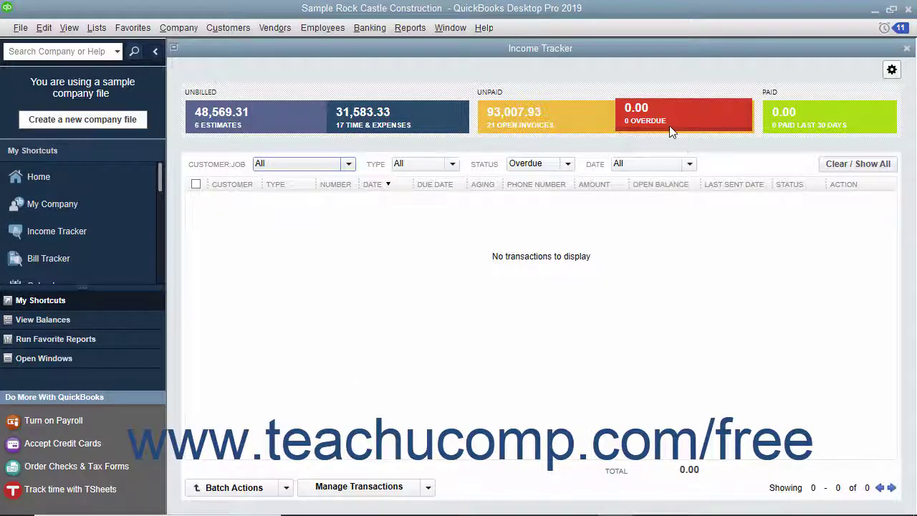
left_click(906, 50)
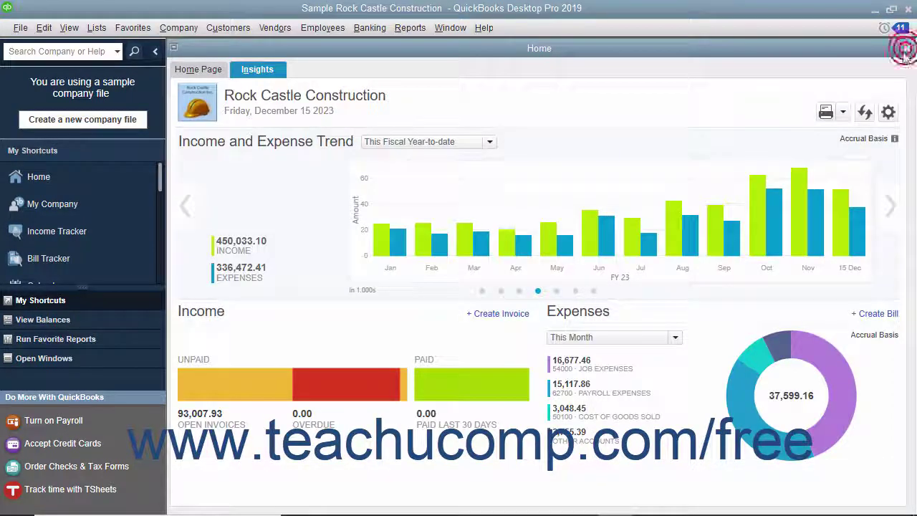
left_click(675, 337)
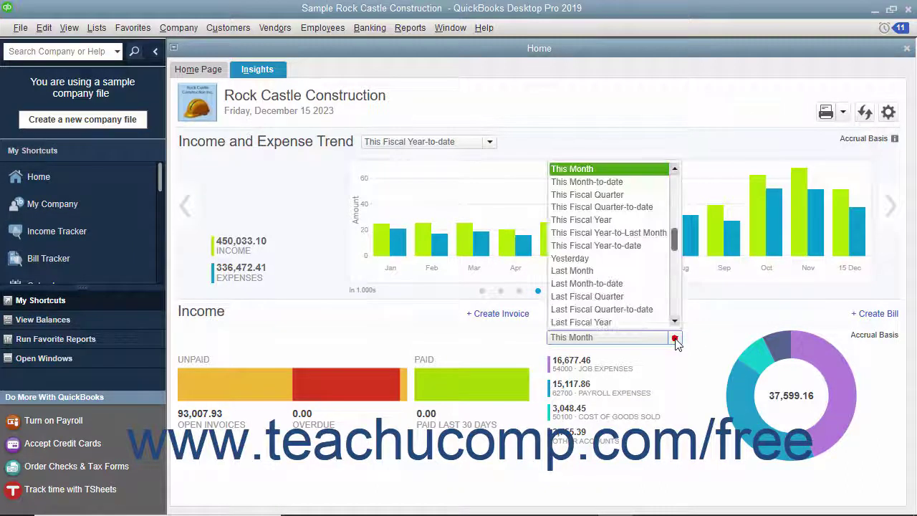
left_click(676, 337)
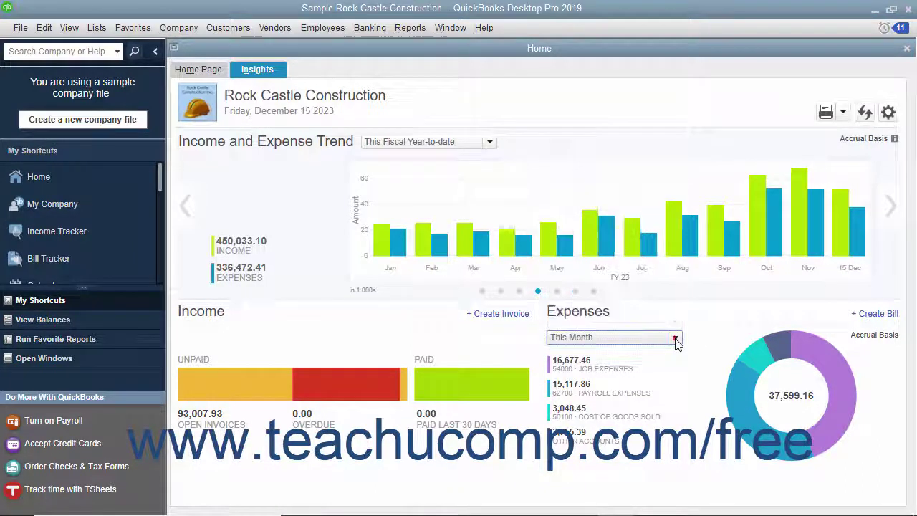
left_click(875, 315)
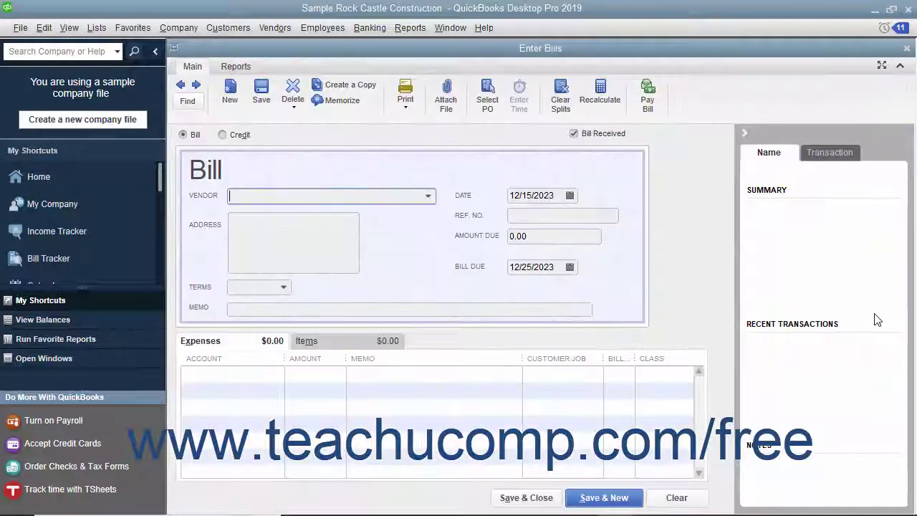
left_click(906, 48)
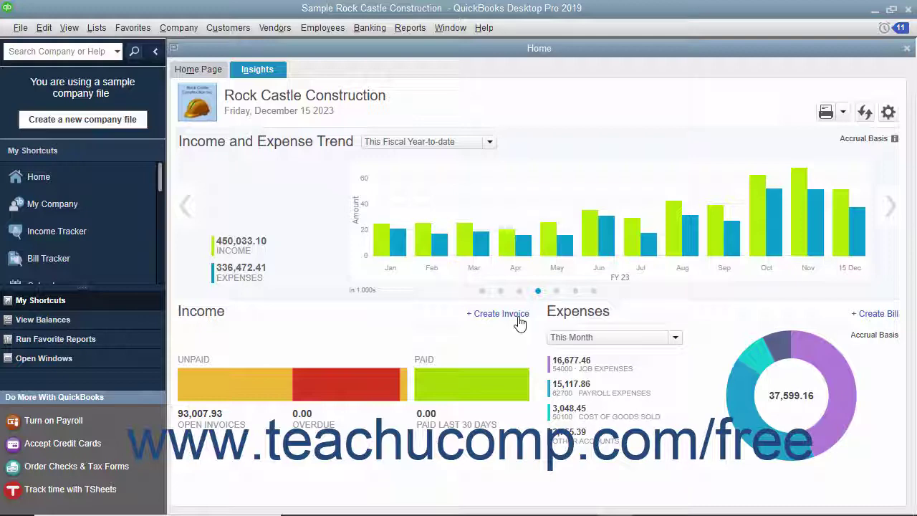
left_click(501, 314)
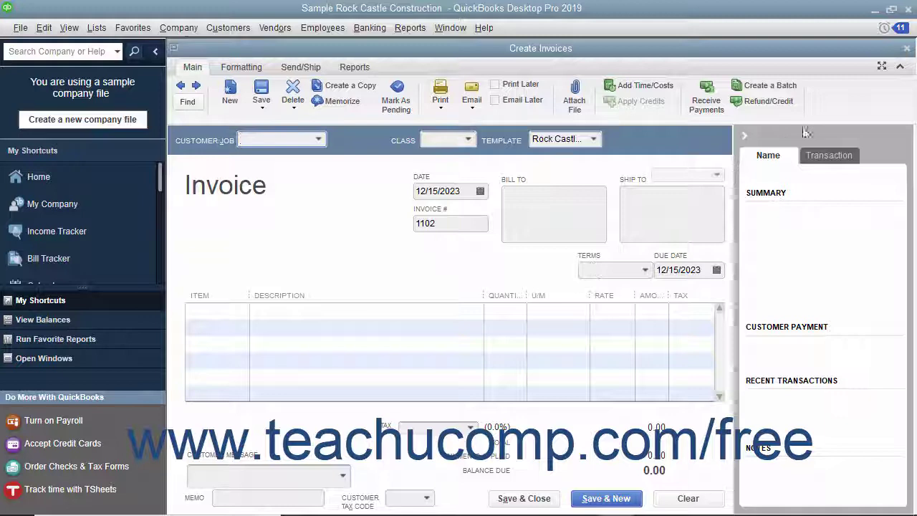
left_click(905, 49)
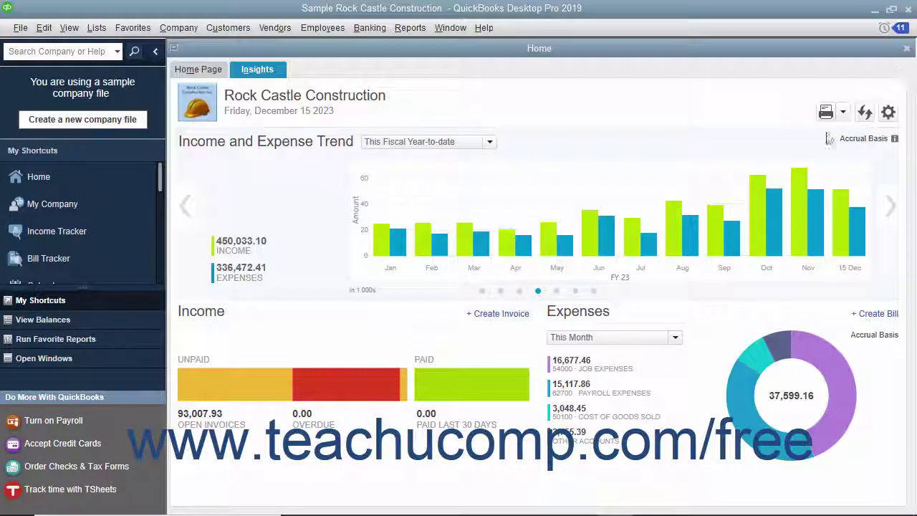